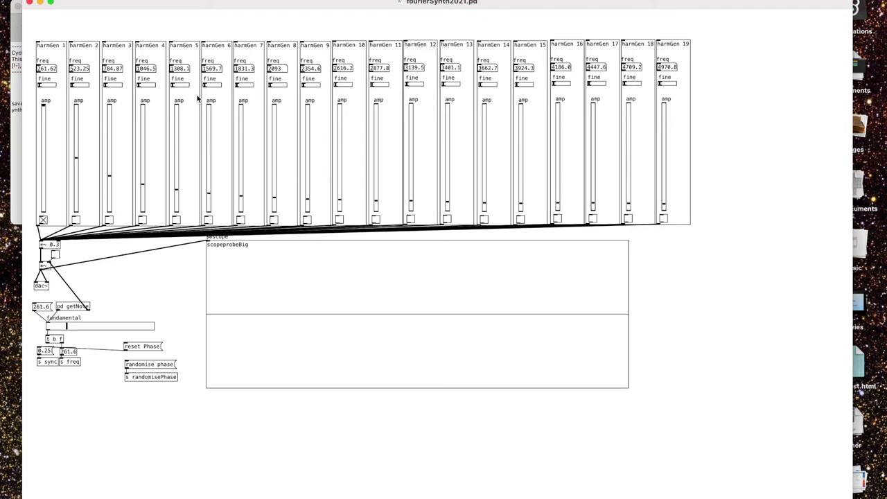
Turn on DSP and enable harmonics 2, 3, 4, 5 and 6 above the 261.62 fundamental
{"action": "key", "text": "super+slash"}
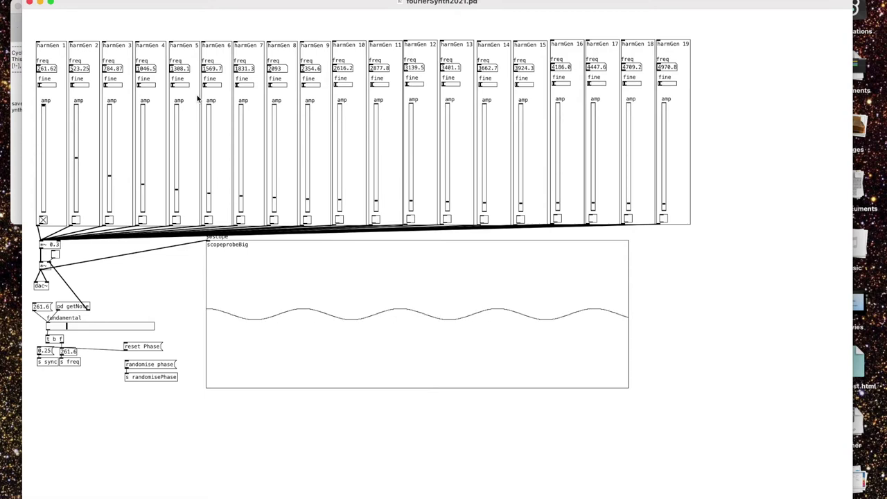
{"action": "left_click", "coordinate": [76, 220]}
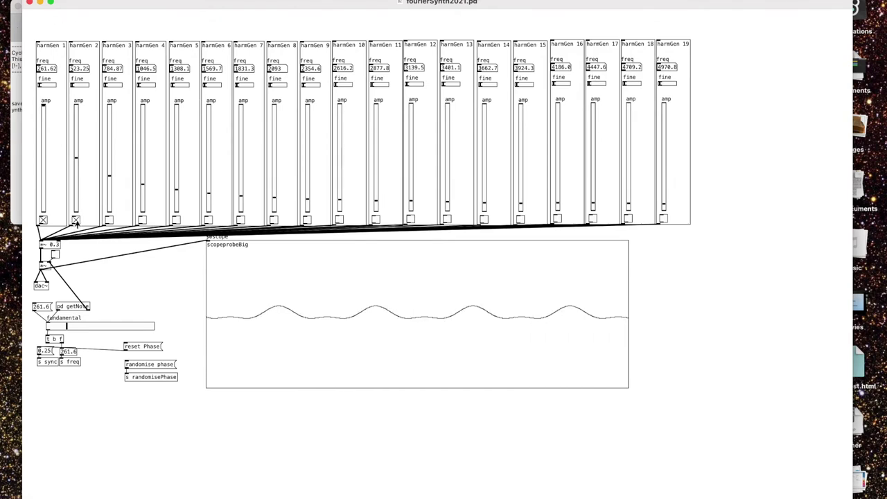
{"action": "left_click", "coordinate": [108, 220]}
{"action": "left_click", "coordinate": [142, 220]}
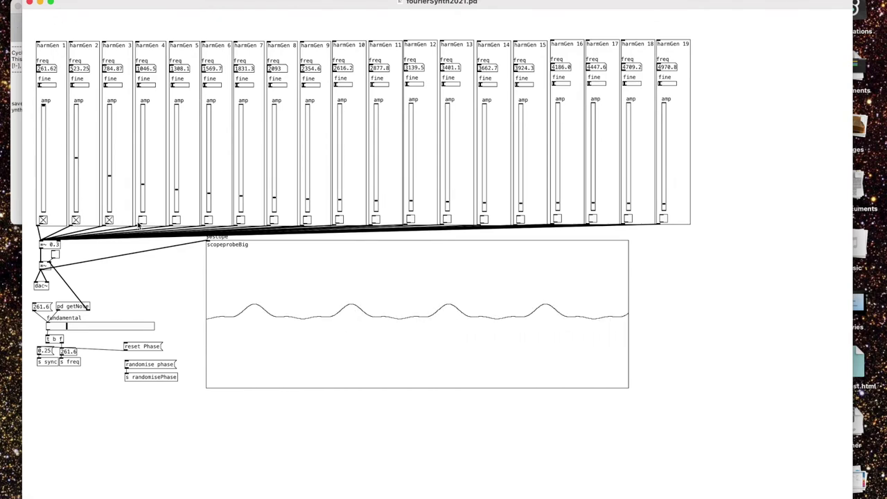
{"action": "left_click", "coordinate": [176, 220]}
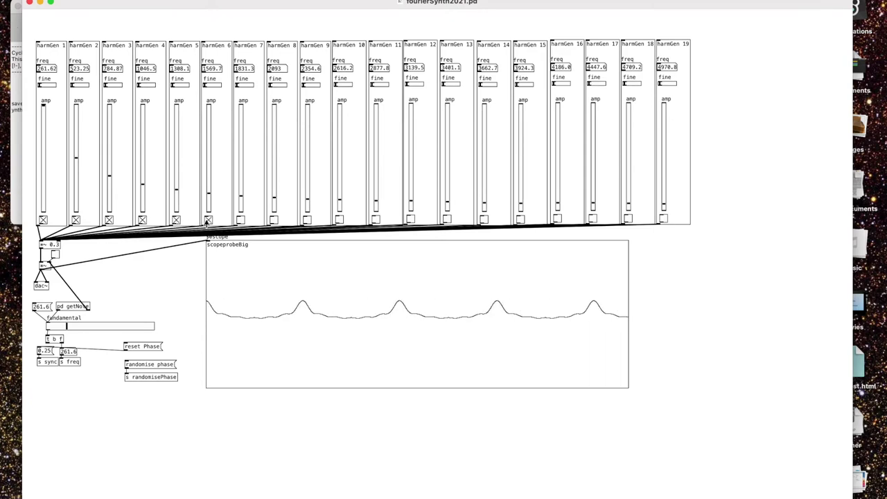
{"action": "left_click", "coordinate": [208, 219]}
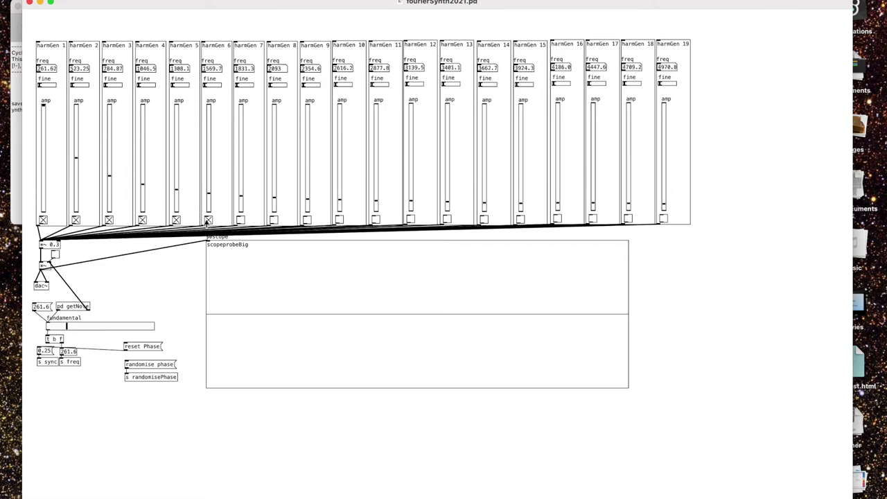
Enable harmonics 7 through 12 individually, then sweep on harmonics 13 through 19
{"action": "left_click", "coordinate": [240, 220]}
{"action": "left_click", "coordinate": [274, 220]}
{"action": "left_click", "coordinate": [306, 220]}
{"action": "left_click", "coordinate": [340, 220]}
{"action": "left_click", "coordinate": [375, 220]}
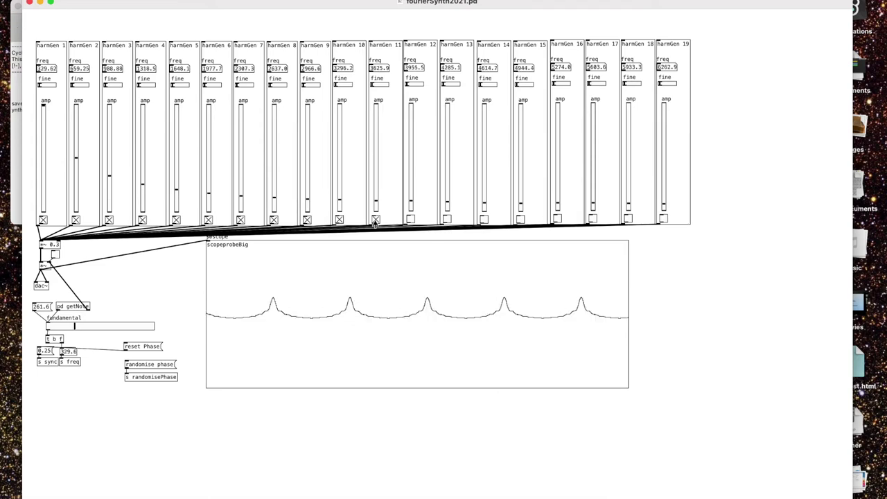
{"action": "left_click", "coordinate": [410, 220]}
{"action": "left_click_drag", "start_coordinate": [420, 221], "coordinate": [663, 220]}
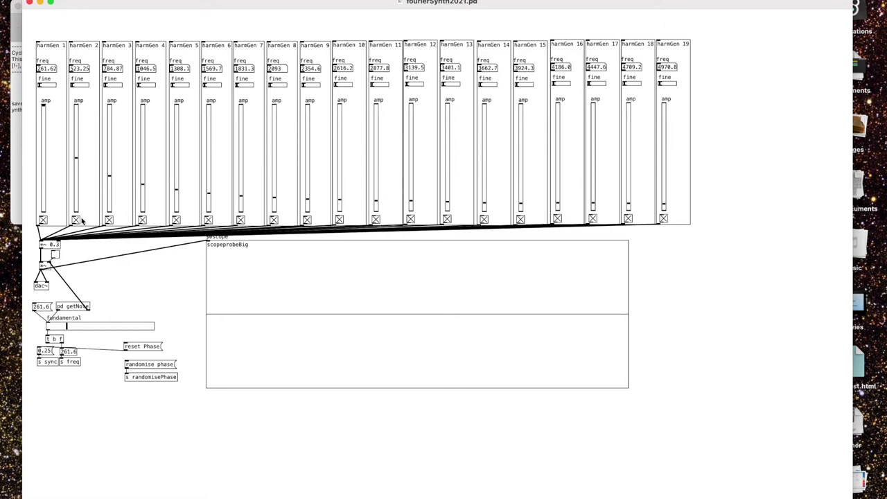
Switch off harmonics 2, 4, 6, 8, 10, 12, 14, 16 and 18, keeping only odd ones
{"action": "left_click", "coordinate": [75, 220]}
{"action": "left_click", "coordinate": [142, 220]}
{"action": "left_click", "coordinate": [209, 220]}
{"action": "left_click", "coordinate": [274, 220]}
{"action": "left_click", "coordinate": [339, 219]}
{"action": "left_click", "coordinate": [410, 219]}
{"action": "left_click", "coordinate": [484, 219]}
{"action": "left_click", "coordinate": [557, 219]}
{"action": "left_click", "coordinate": [628, 219]}
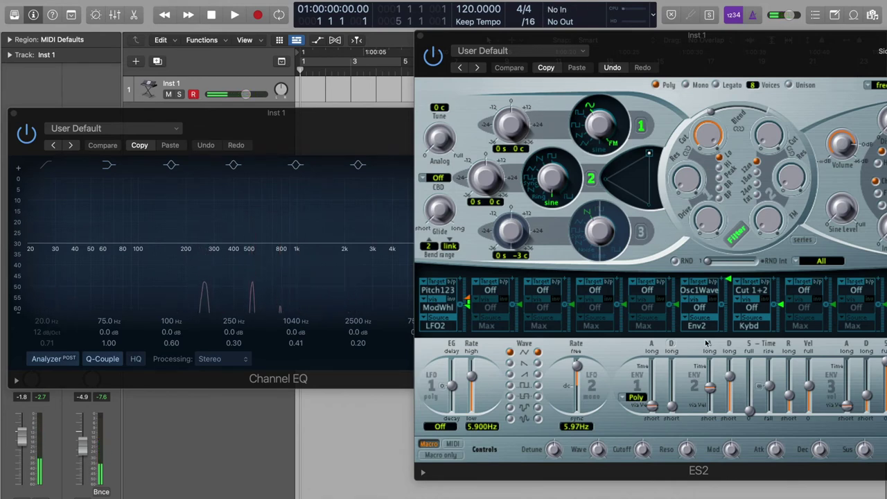
Bring the ES2 synth window into focus beside the Channel EQ analyzer
{"action": "left_click", "coordinate": [601, 132]}
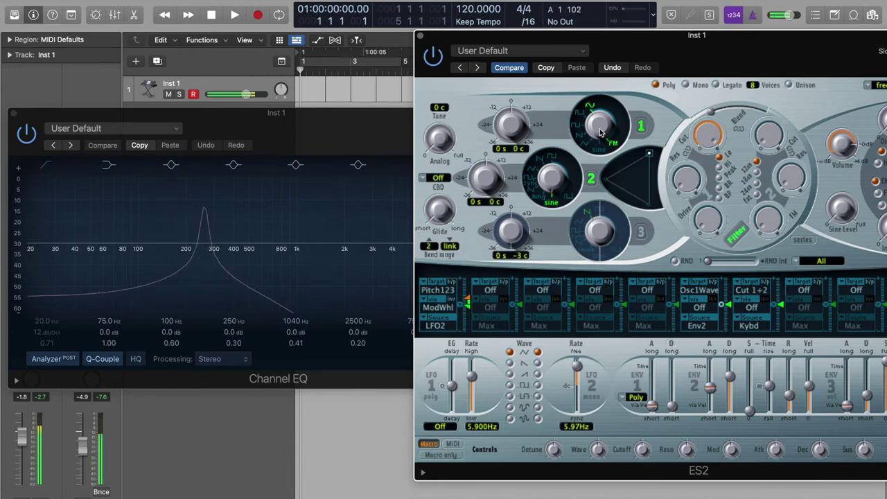
Turn the Osc 1 waveform knob from sine to sawtooth
{"action": "left_click_drag", "start_coordinate": [601, 132], "coordinate": [608, 76]}
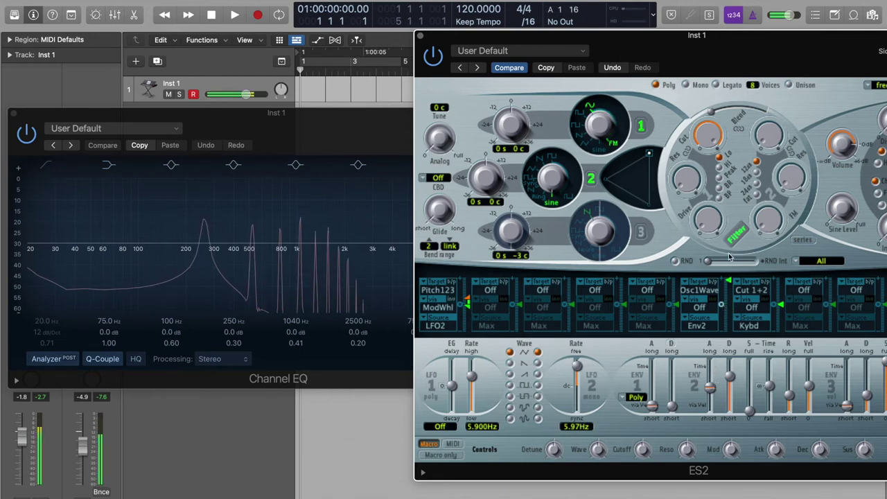
Lengthen the ENV 2 attack toward 4200 ms
{"action": "left_click_drag", "start_coordinate": [710, 388], "coordinate": [711, 374]}
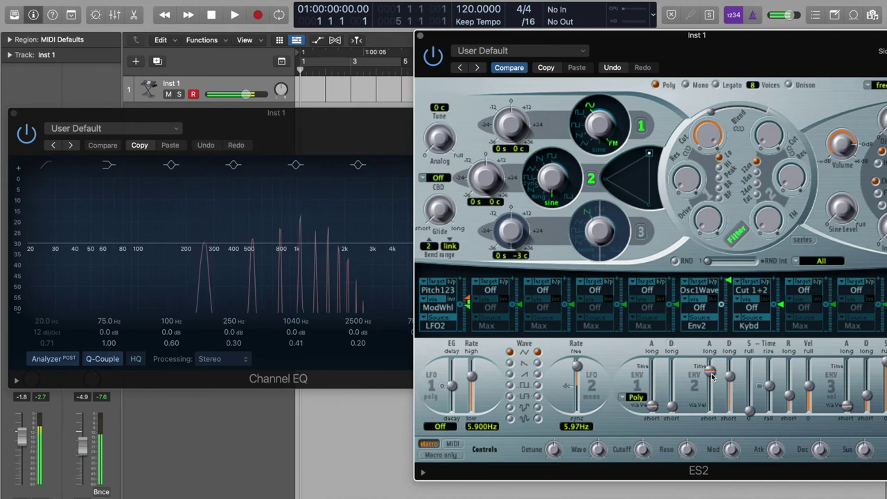
Adjust the ENV 2 decay slider to about 4300 ms
{"action": "left_click", "coordinate": [730, 388]}
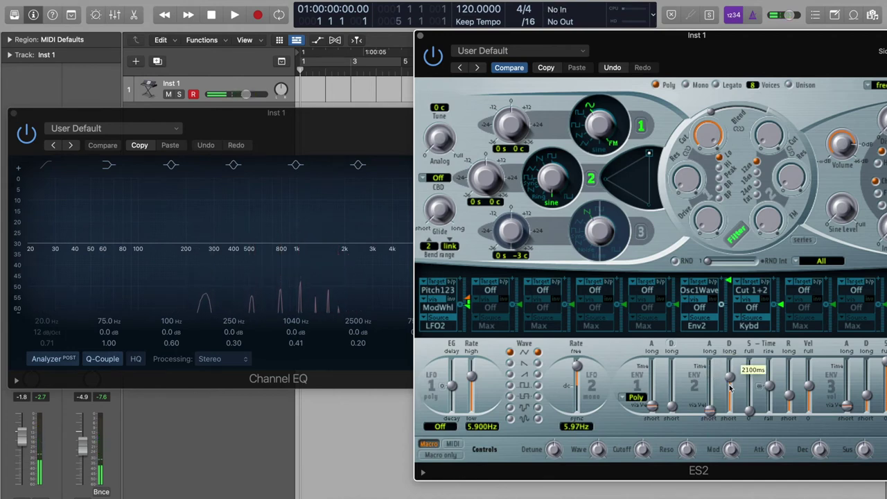
{"action": "left_click_drag", "start_coordinate": [729, 388], "coordinate": [729, 399]}
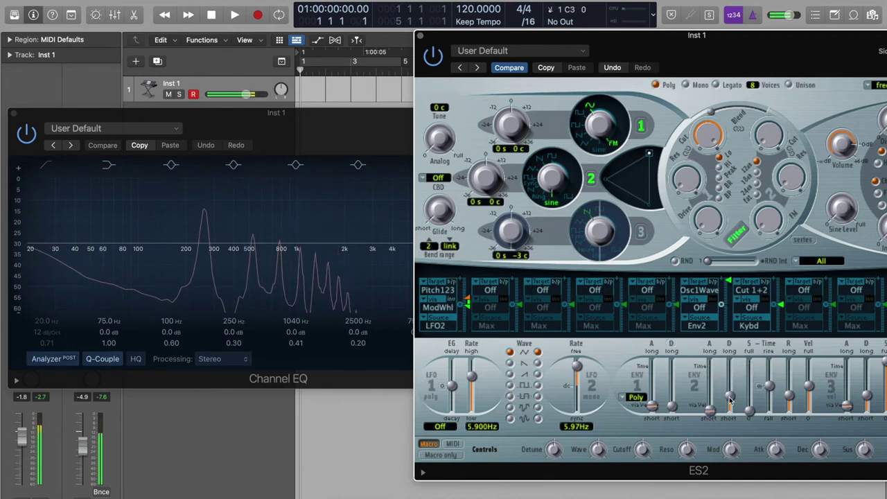
{"action": "mouse_move", "coordinate": [729, 400]}
{"action": "left_mouse_down"}
{"action": "mouse_move", "coordinate": [730, 374]}
{"action": "mouse_move", "coordinate": [730, 408]}
{"action": "left_mouse_up"}
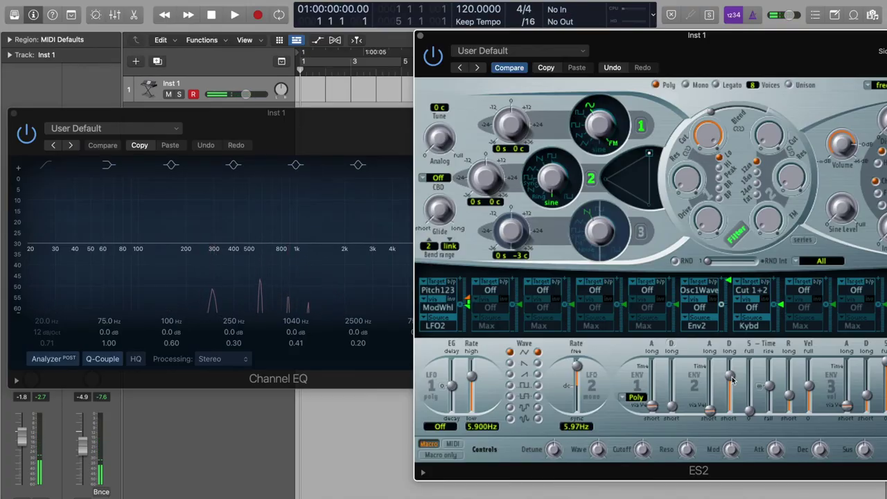
Raise ENV 2 sustain near maximum, tune Osc 2 up 4 semitones and Osc 1 up 2
{"action": "left_click_drag", "start_coordinate": [750, 409], "coordinate": [751, 378]}
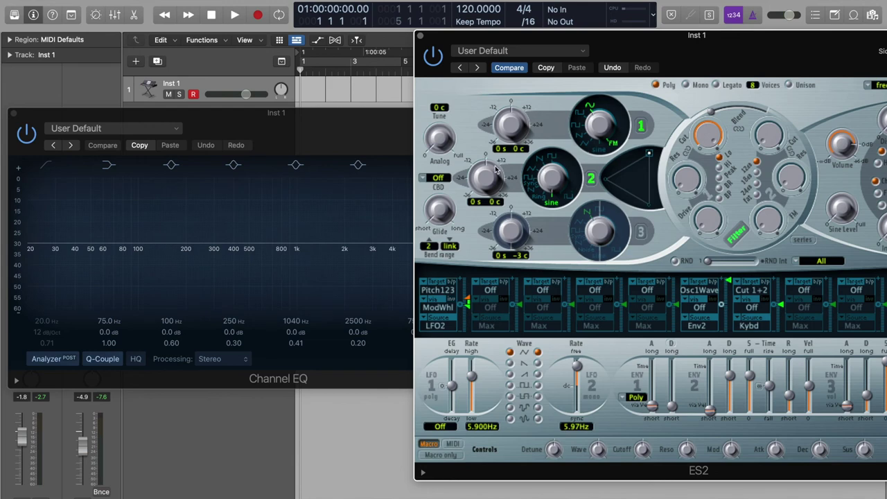
{"action": "left_click_drag", "start_coordinate": [495, 172], "coordinate": [492, 165]}
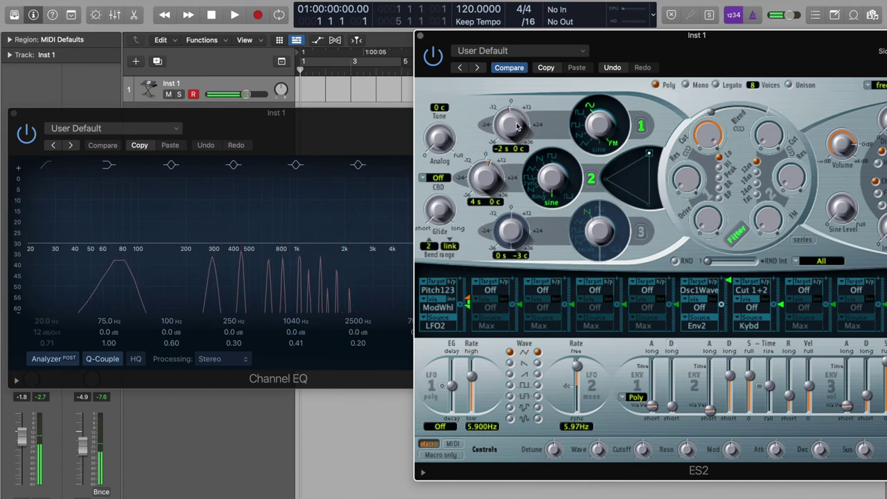
{"action": "mouse_move", "coordinate": [514, 121]}
{"action": "left_mouse_down"}
{"action": "mouse_move", "coordinate": [516, 129]}
{"action": "mouse_move", "coordinate": [516, 120]}
{"action": "left_mouse_up"}
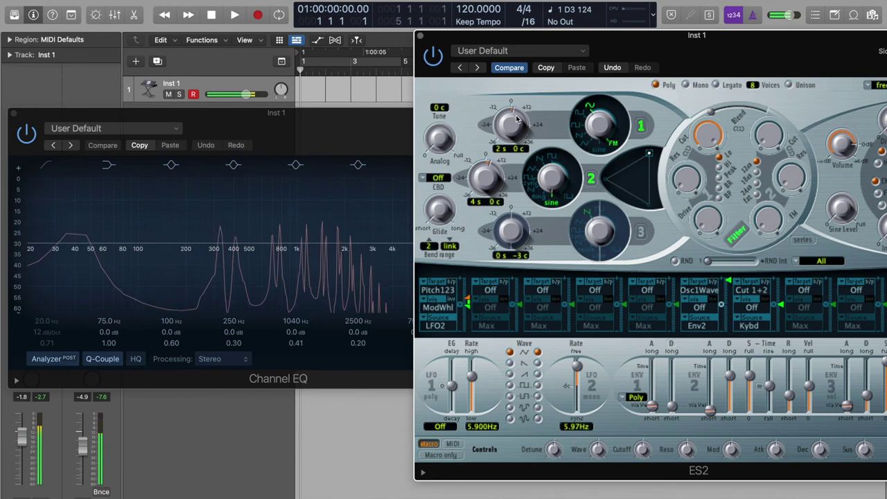